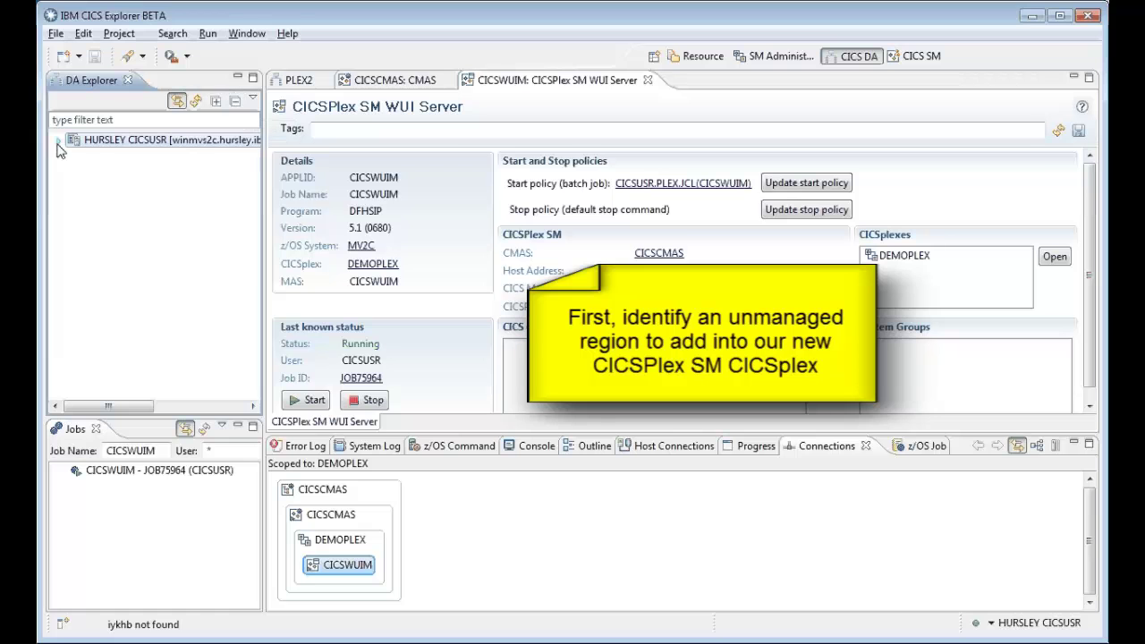
Step: Set the start policy of unmanaged region CICSMAS1 to batch job data set CICSUSR.PLEX.JCL(CICSMAS1) and save the region
left_click(74, 231)
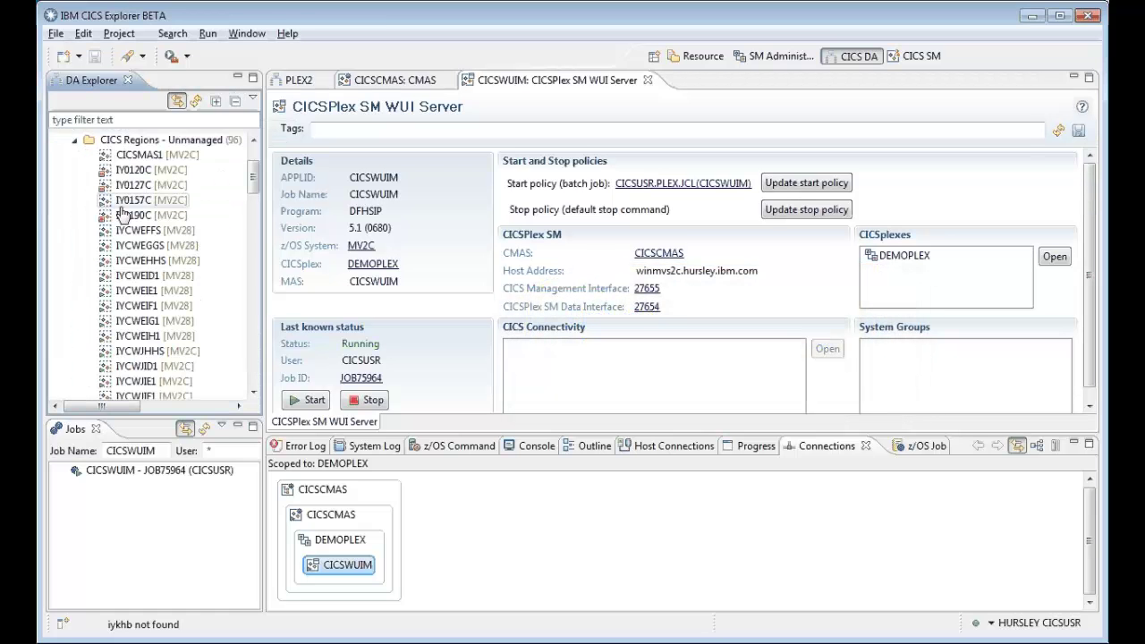
double_click(139, 155)
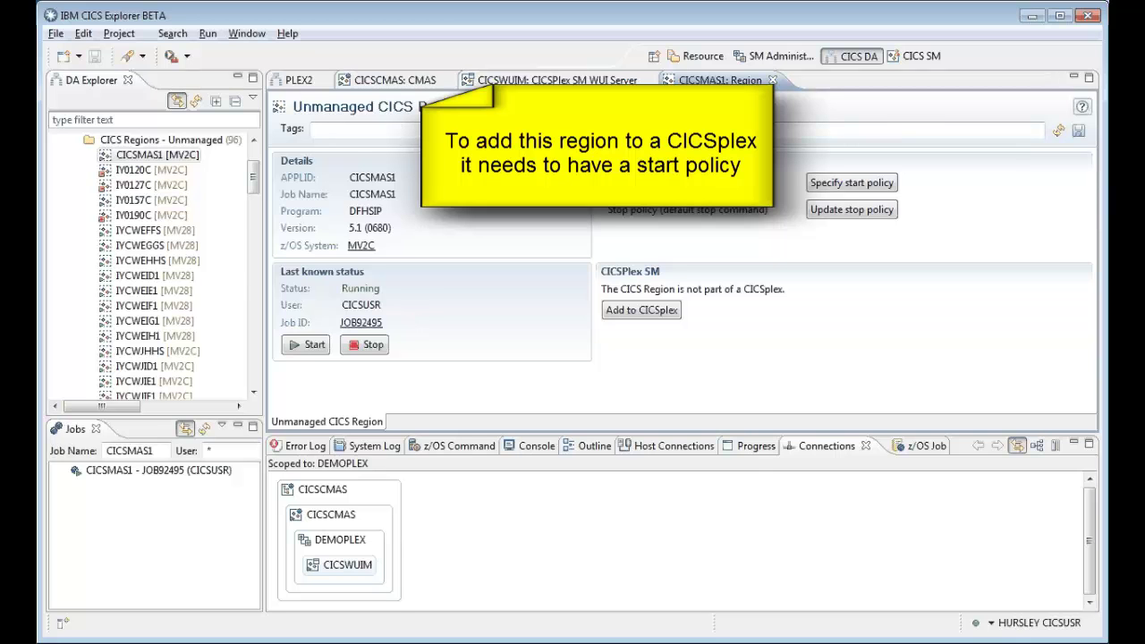
left_click(845, 186)
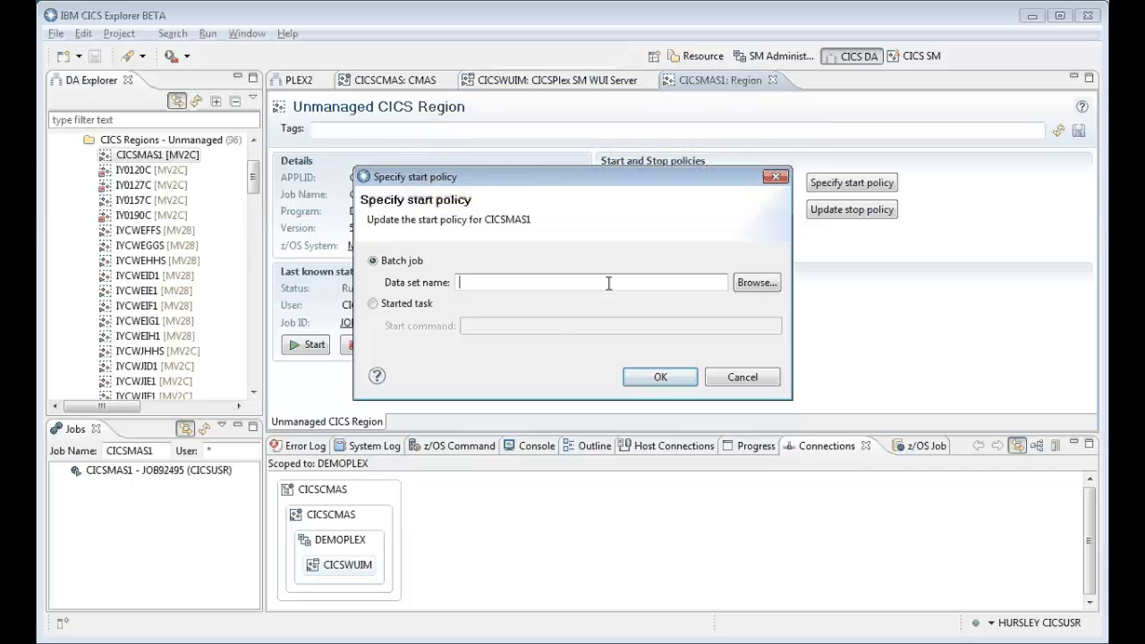
type("CICSUSR.PLEX.JCL(CICSMAS1)")
key("Return")
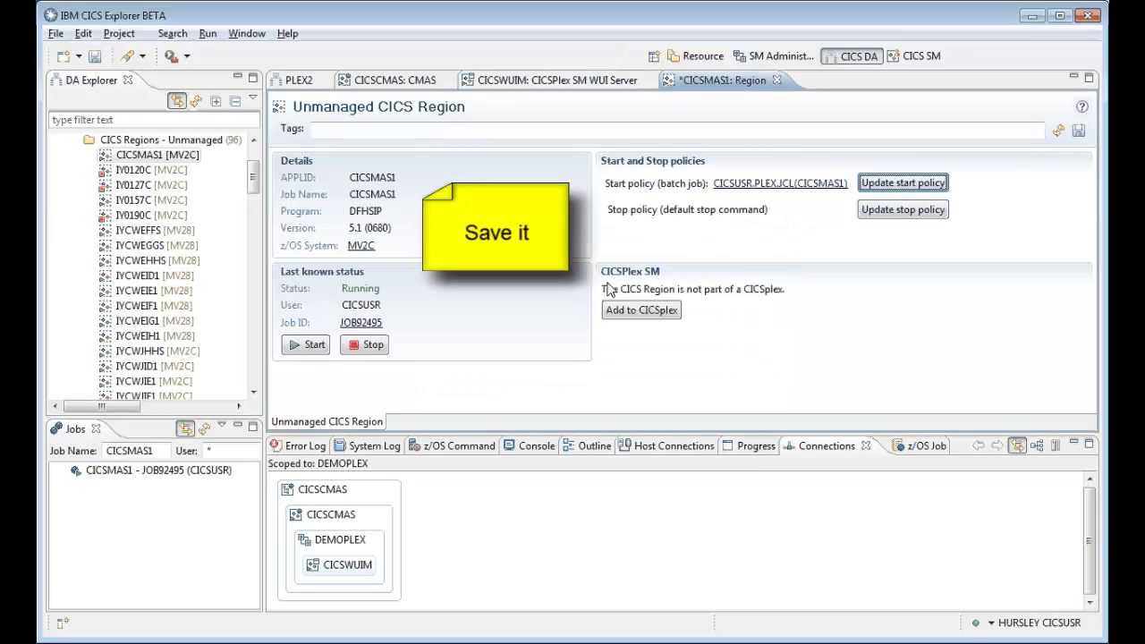
key("ctrl+s")
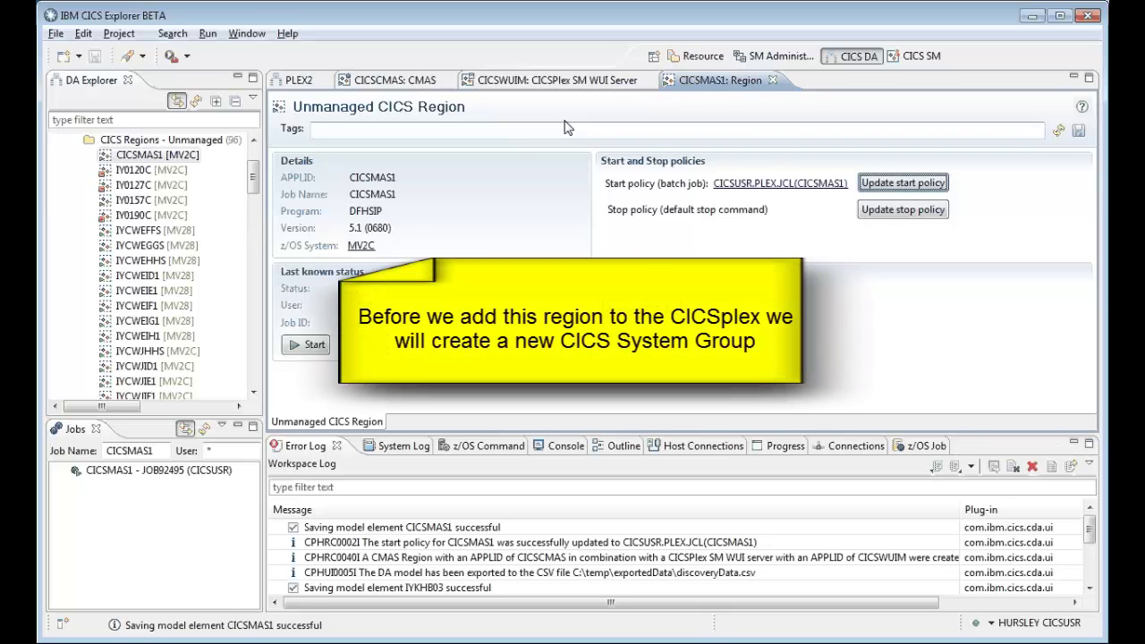
Step: Create a new CICS system group named CSYSGRP1 in the DEMOPLEX CICSplex and close the CICSplex editor
left_click(555, 79)
left_click(894, 256)
left_click(1054, 257)
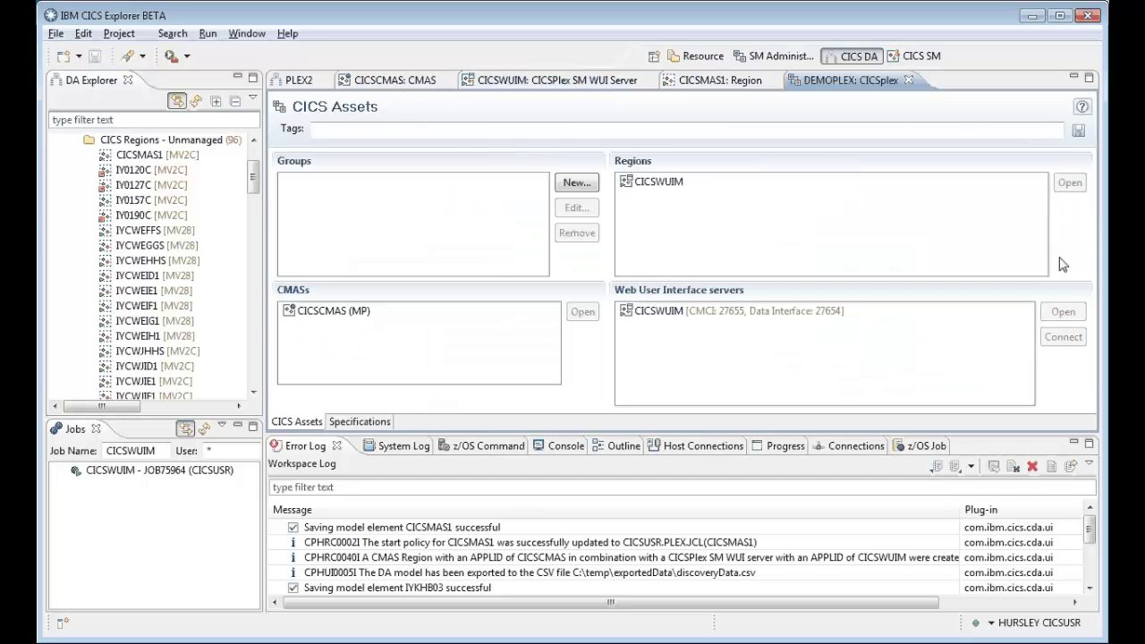
left_click(575, 186)
type("CSYSGRP1")
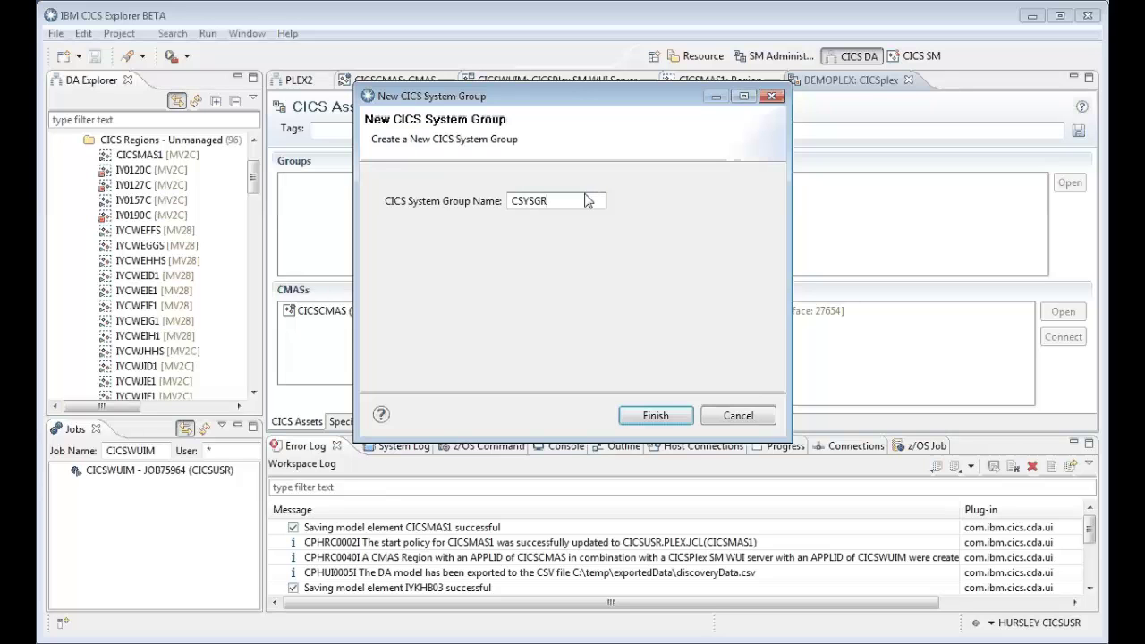
left_click(654, 414)
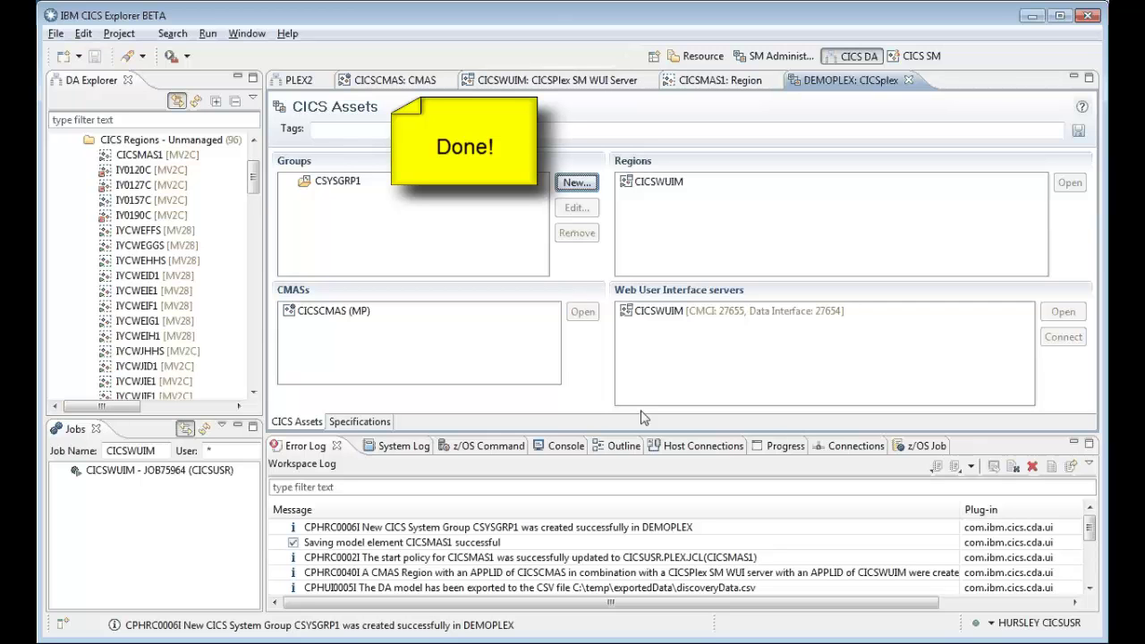
left_click(908, 79)
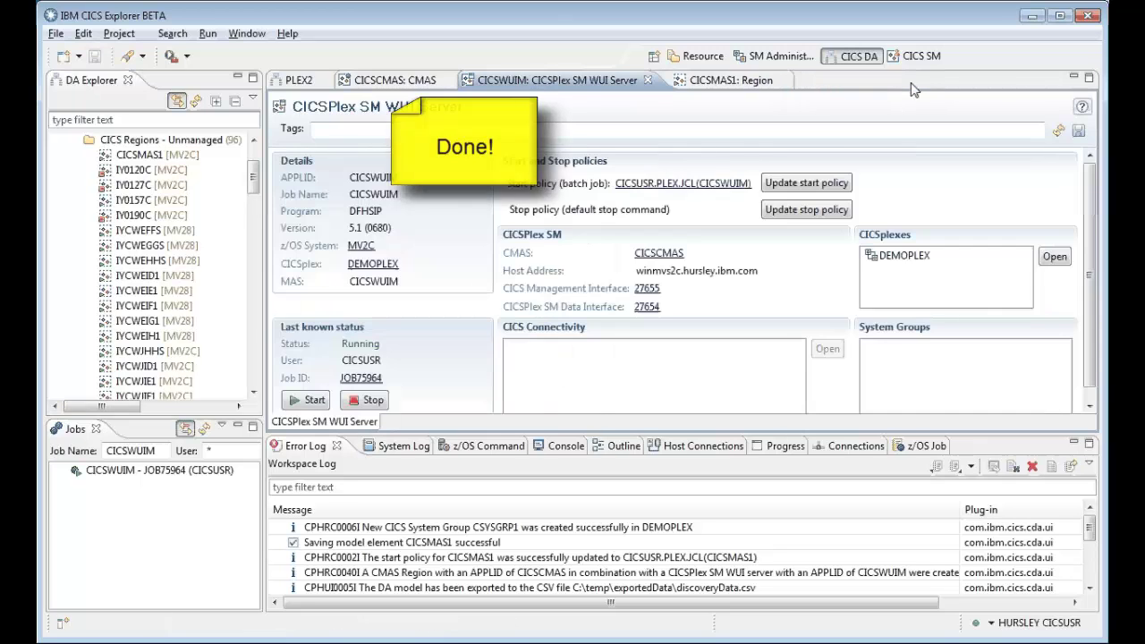
Step: Add region CICSMAS1 to CICSplex DEMOPLEX with sysid MAS1, group CSYSGRP1 and owning CMAS CICSCMAS
left_click(727, 83)
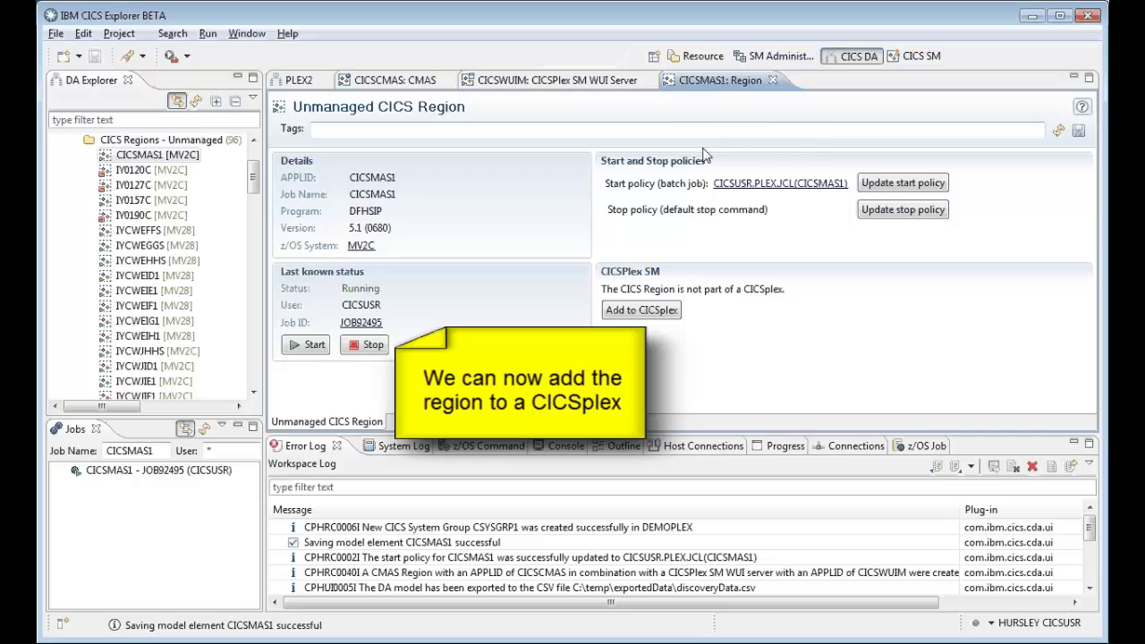
left_click(658, 313)
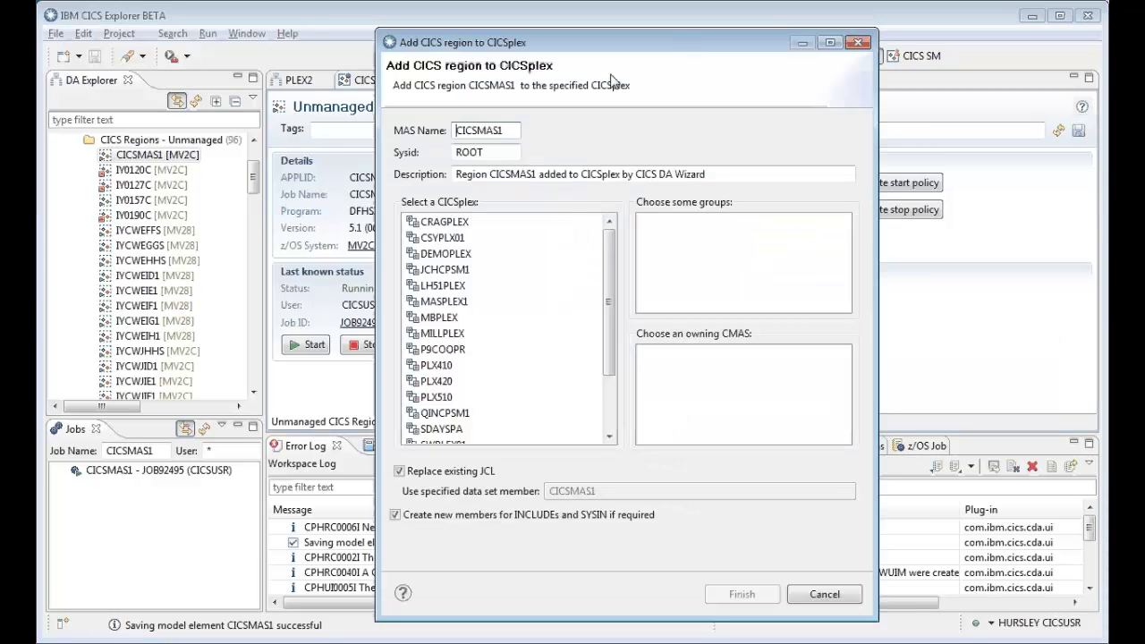
double_click(500, 152)
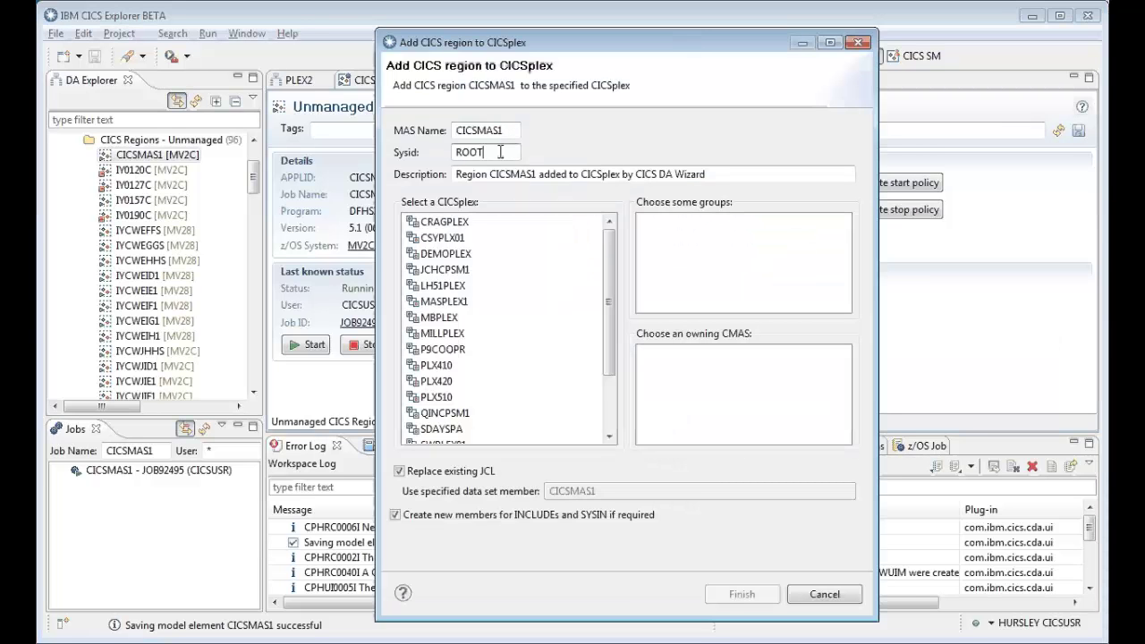
type("MAS1")
left_click(447, 254)
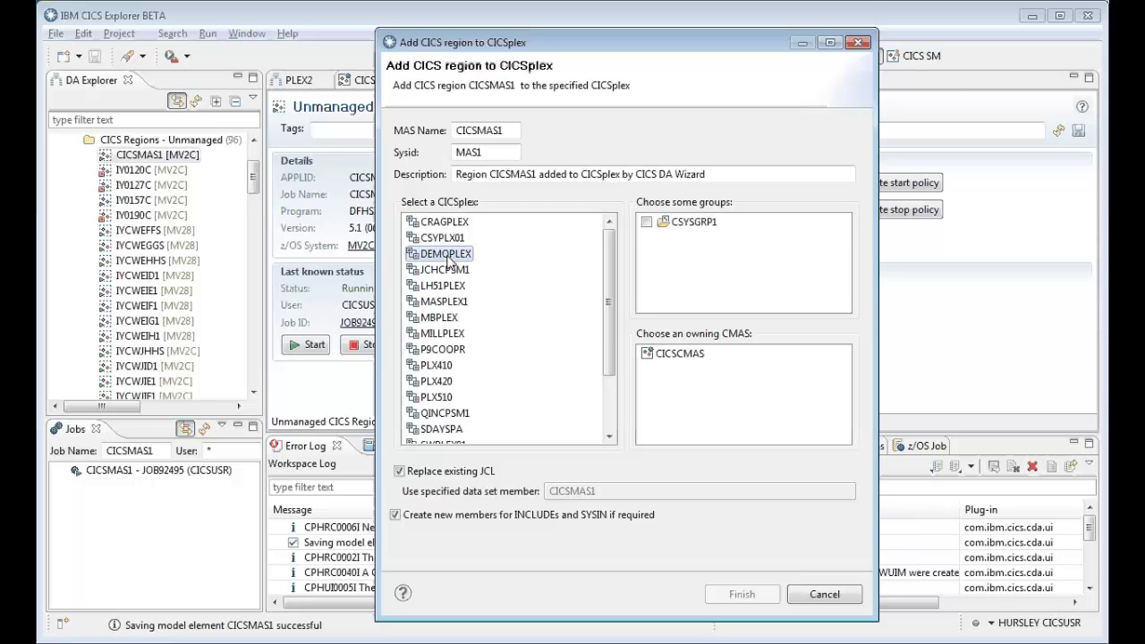
left_click(646, 223)
left_click(681, 354)
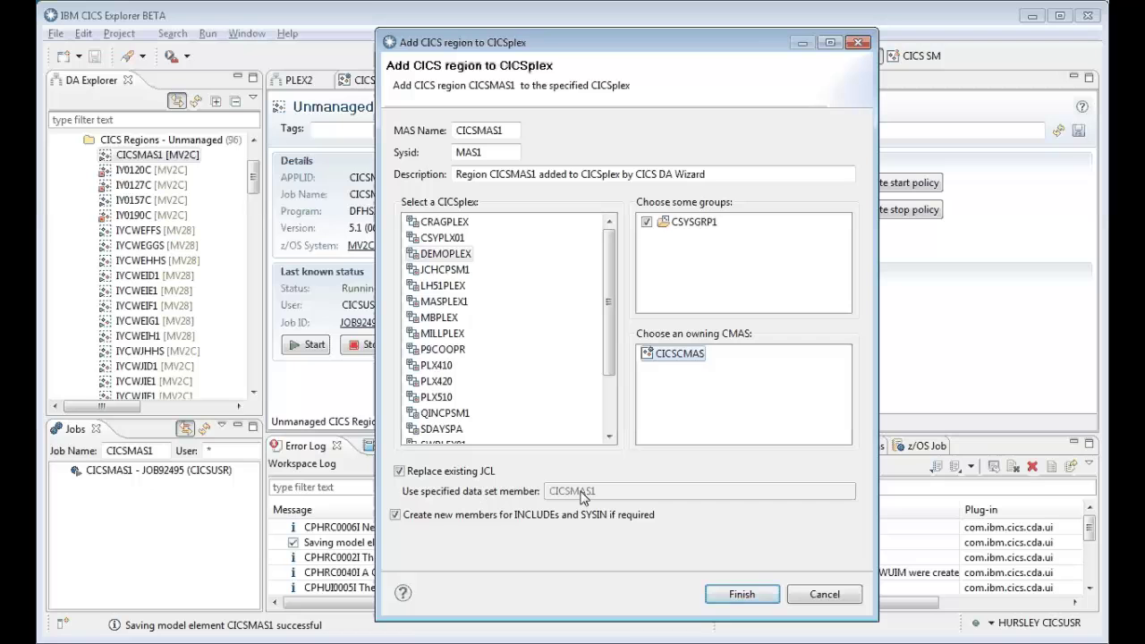
left_click(741, 595)
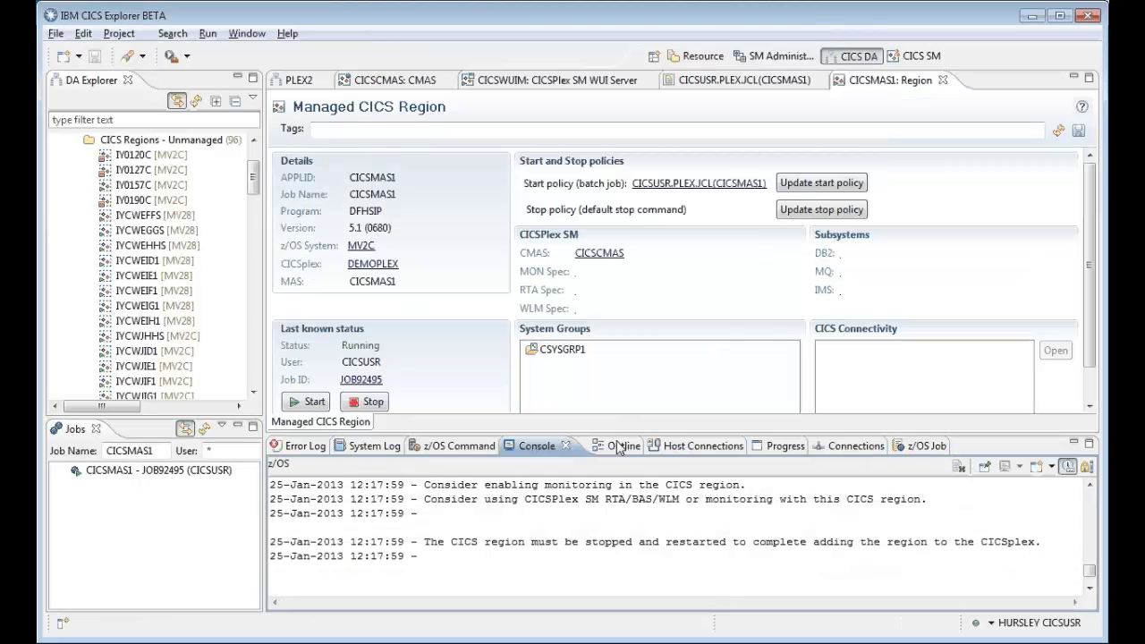
Step: Review the console messages about adding the region and stop region CICSMAS1
triple_click(981, 543)
left_click(975, 539)
double_click(536, 447)
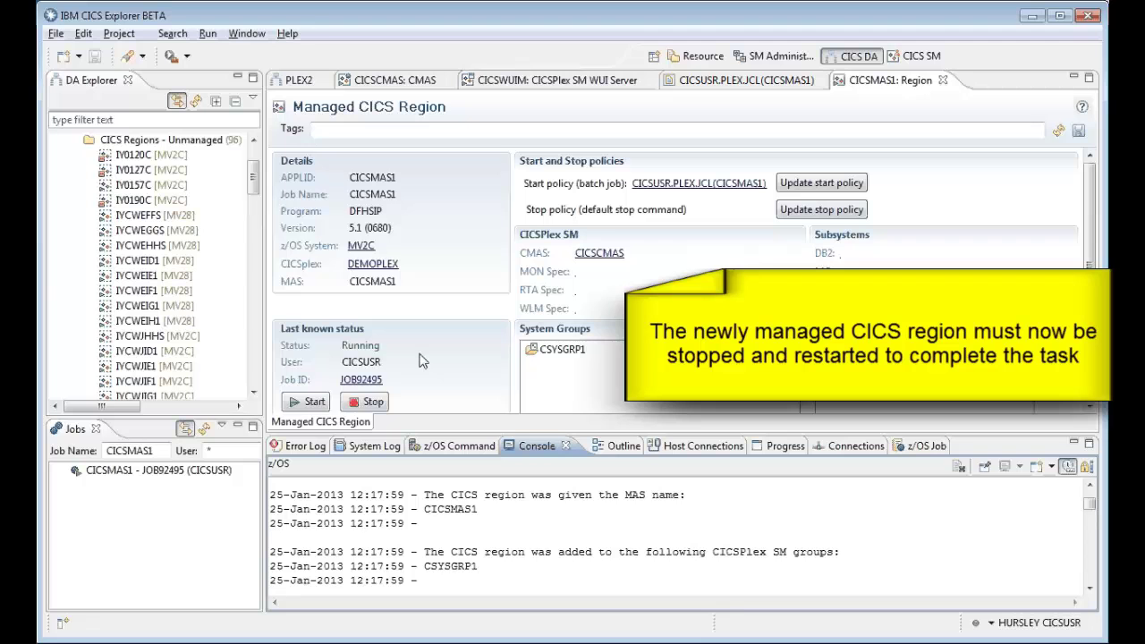
left_click(364, 403)
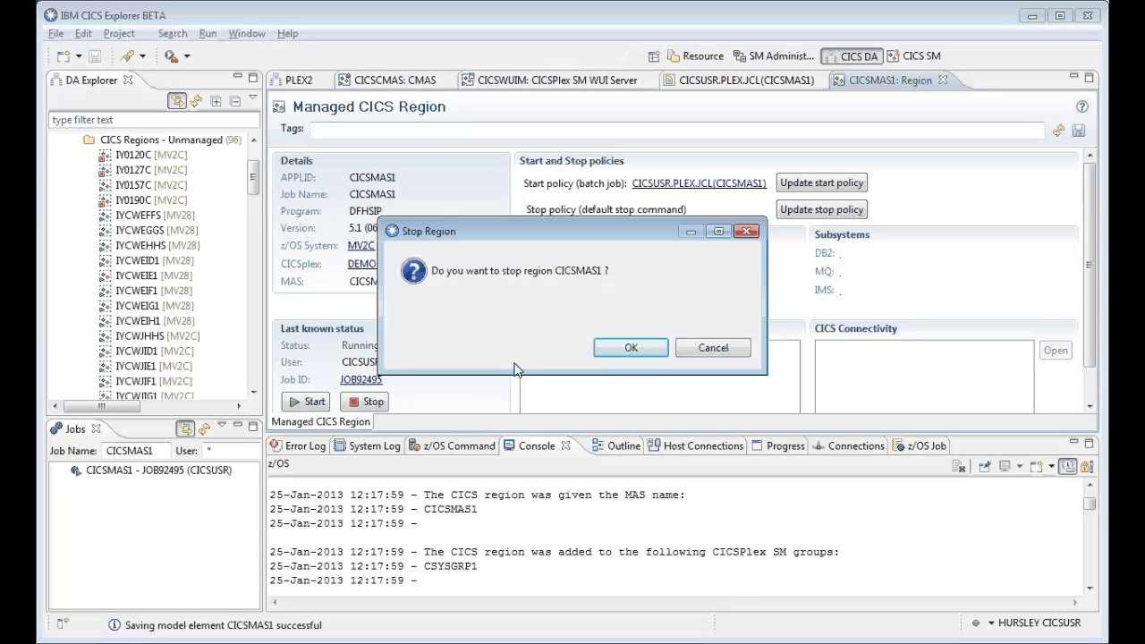
left_click(632, 349)
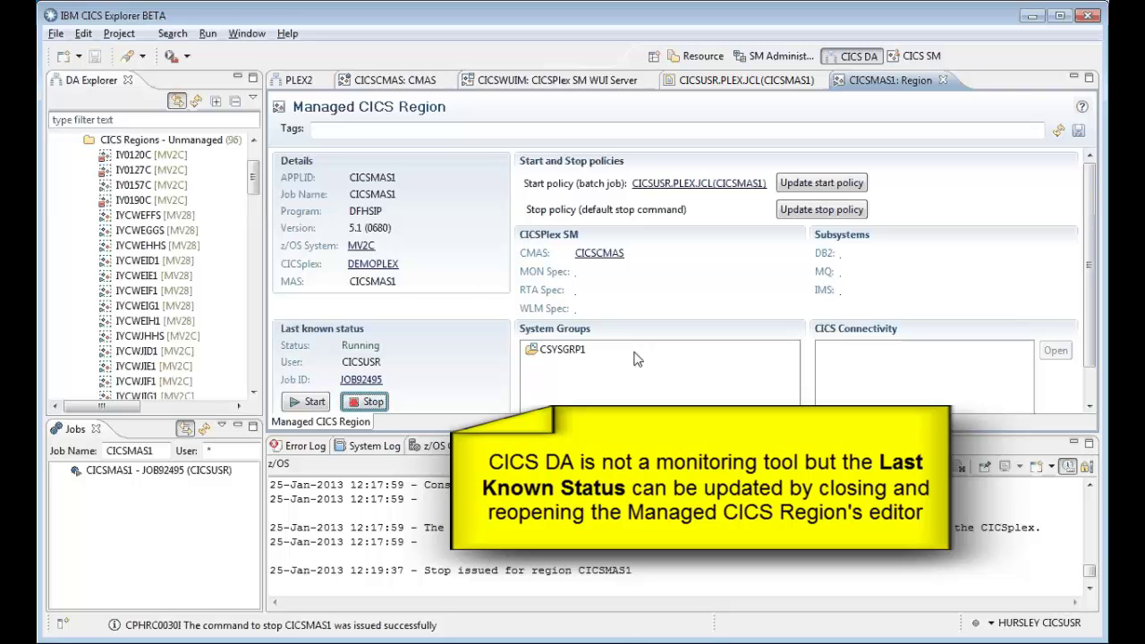
Step: Close the CICSMAS1 region and JCL editors, and reopen the managed region to refresh its last known status
left_click(943, 80)
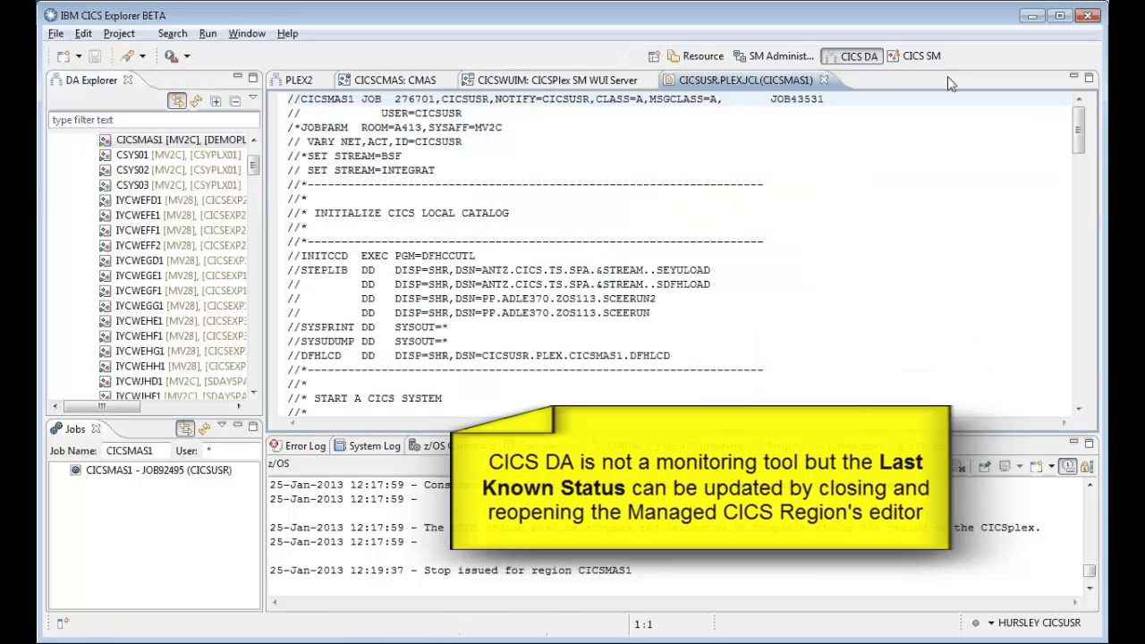
left_click(825, 80)
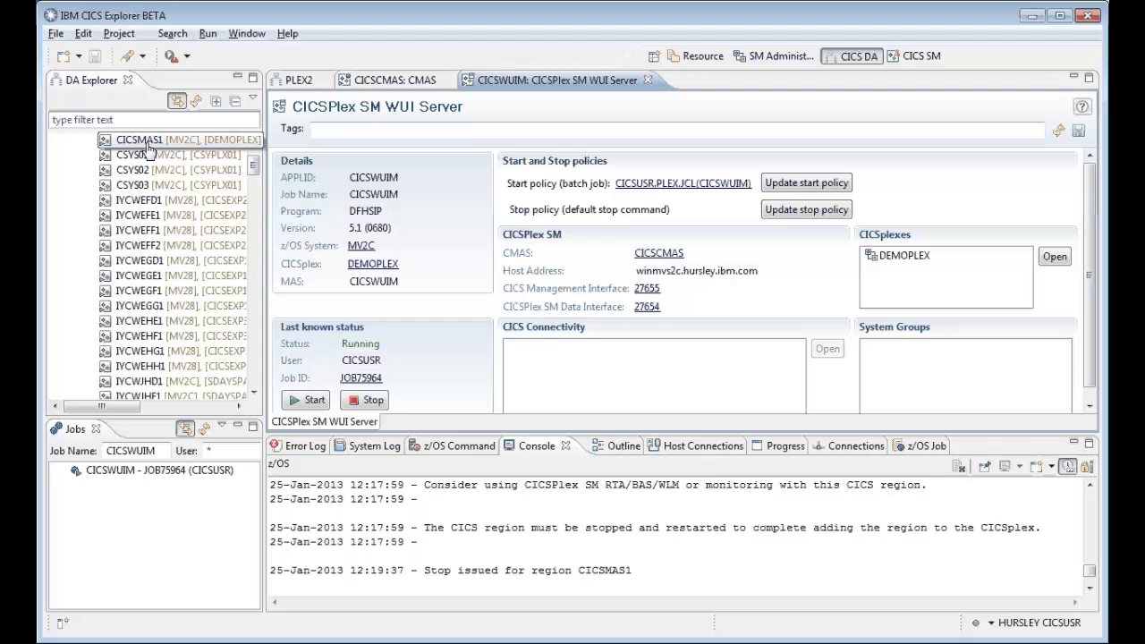
double_click(144, 141)
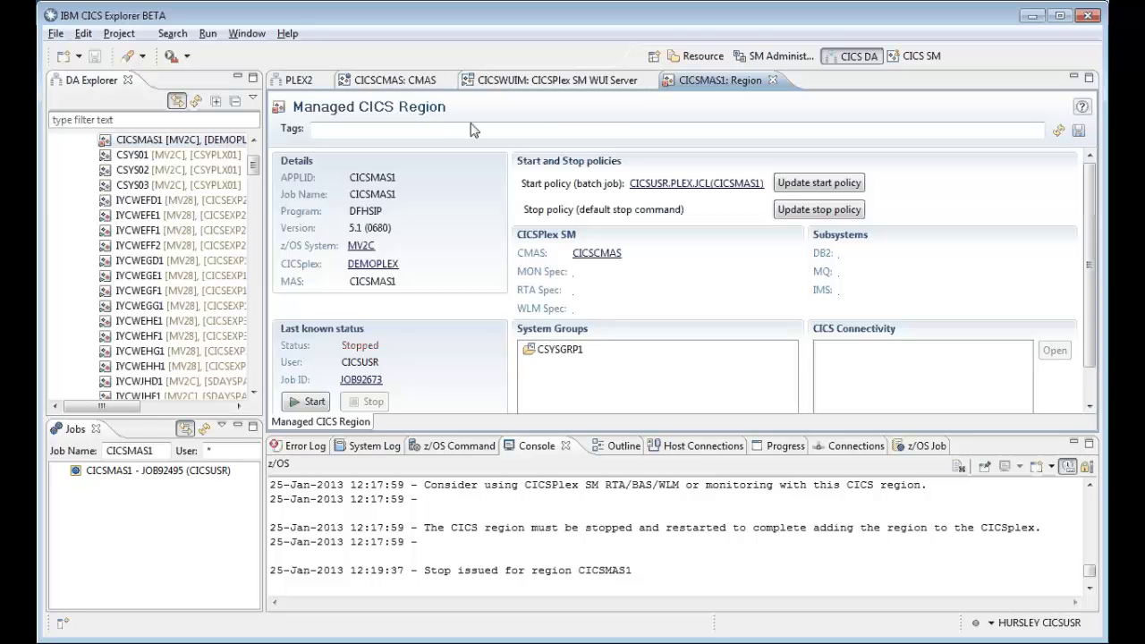
Step: Start region CICSMAS1 using its batch job, close its editor, and display the region's connections within DEMOPLEX
left_click(307, 403)
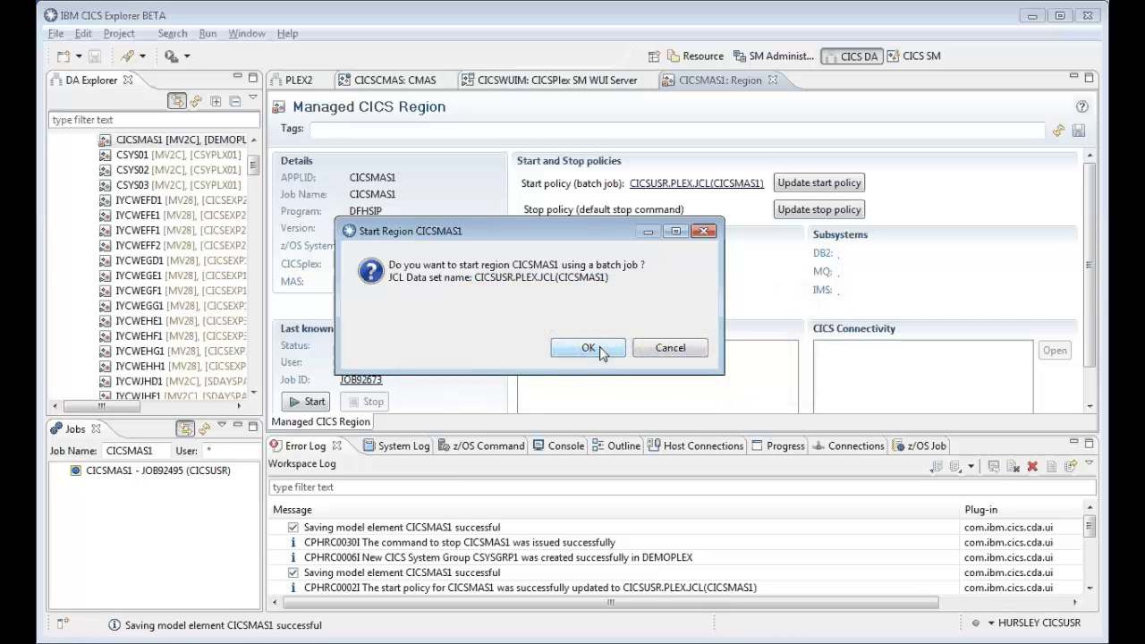
left_click(600, 349)
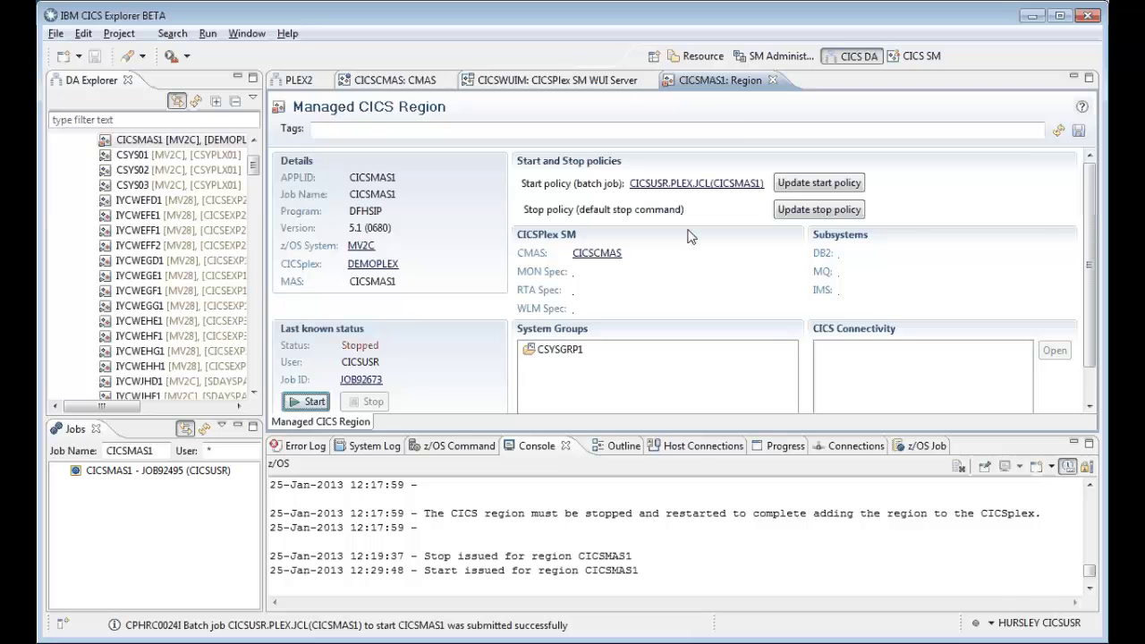
left_click(773, 80)
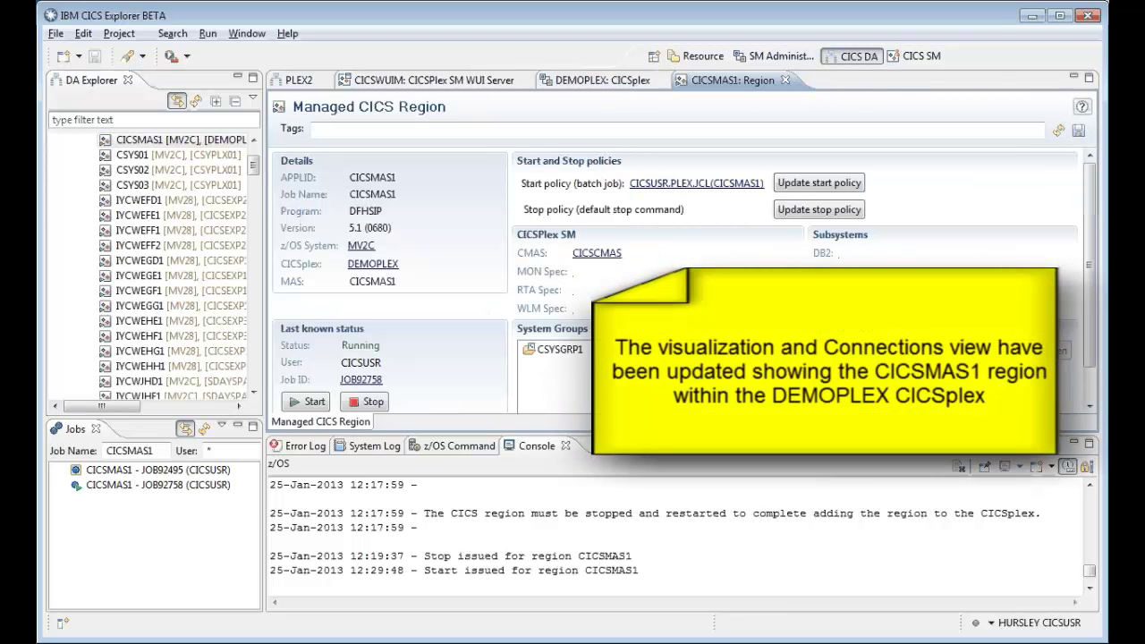
left_click(666, 445)
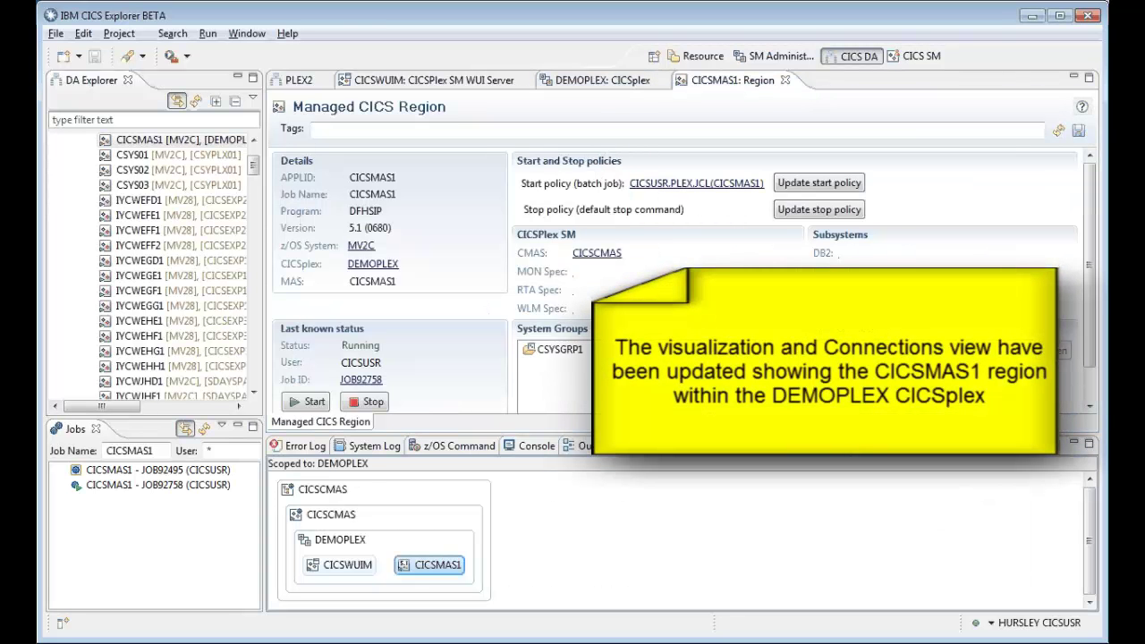